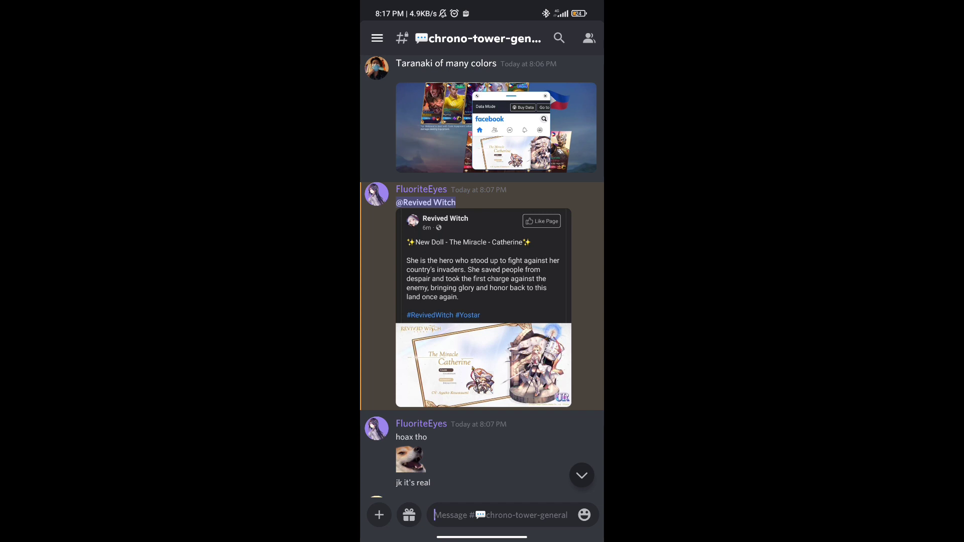
scroll(482, 302, down, 5)
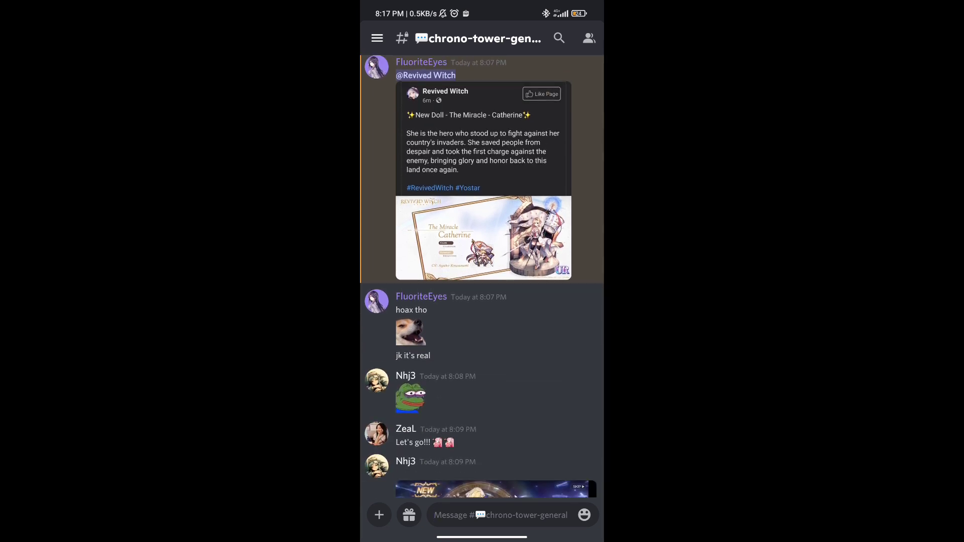
Step: Switch from Discord to Facebook and open the Revived Witch page via search
key(super)
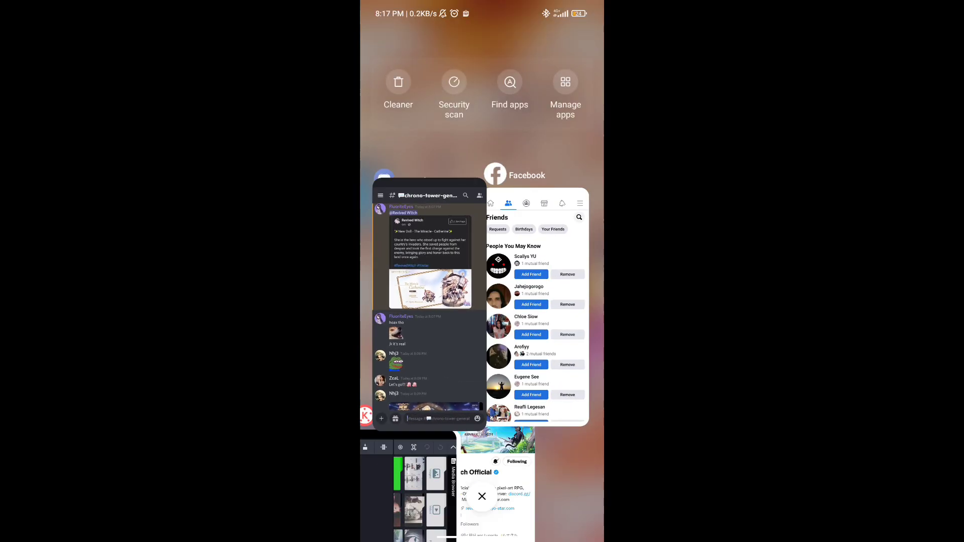
click(520, 301)
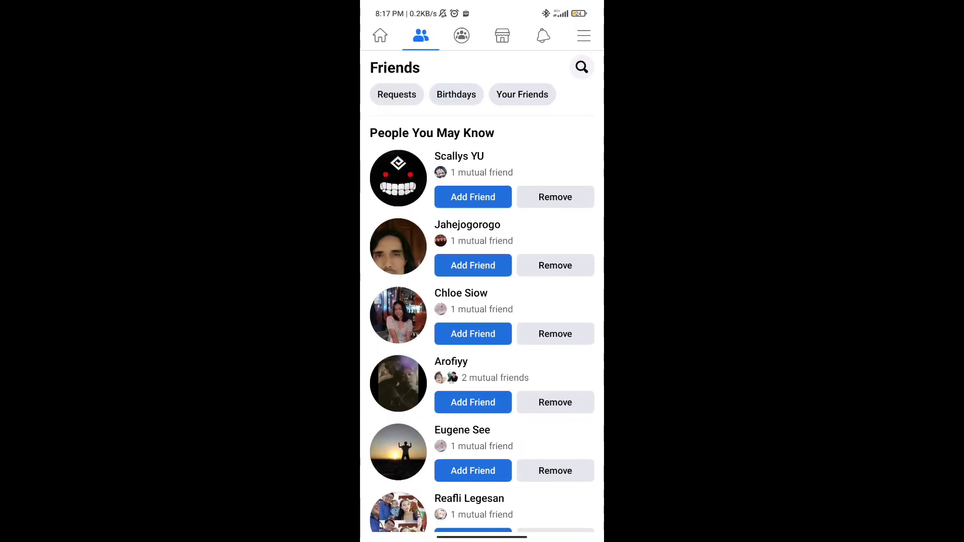
click(581, 68)
click(433, 98)
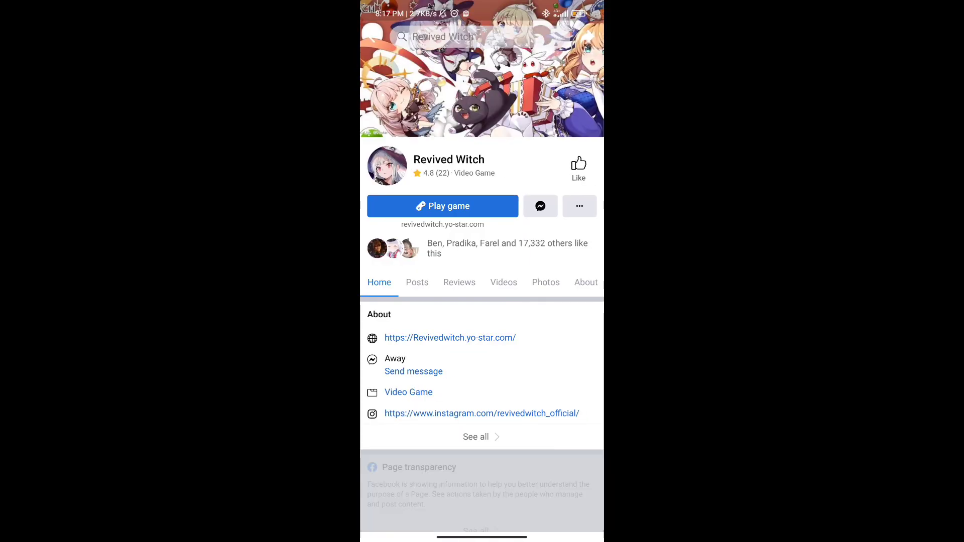
scroll(482, 301, down, 5)
scroll(482, 301, down, 5)
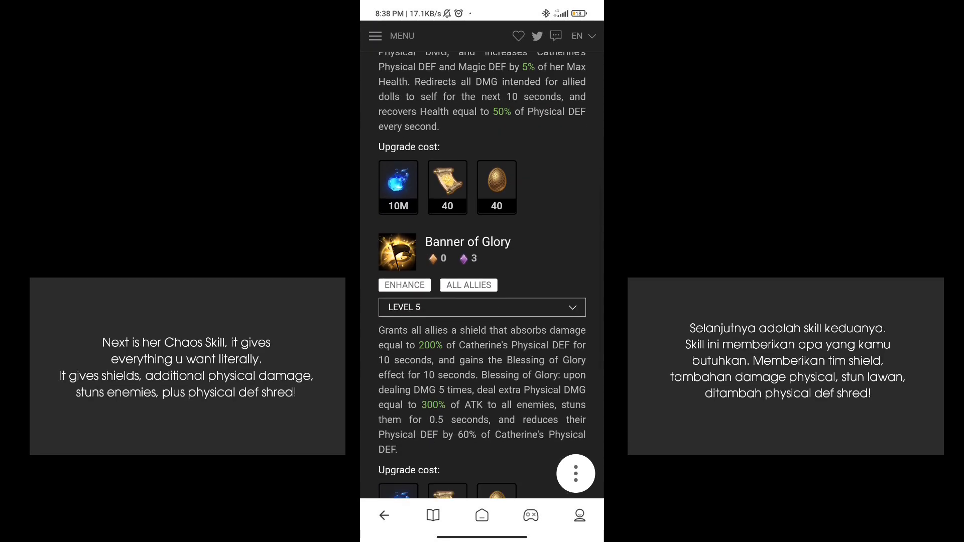
scroll(482, 302, down, 5)
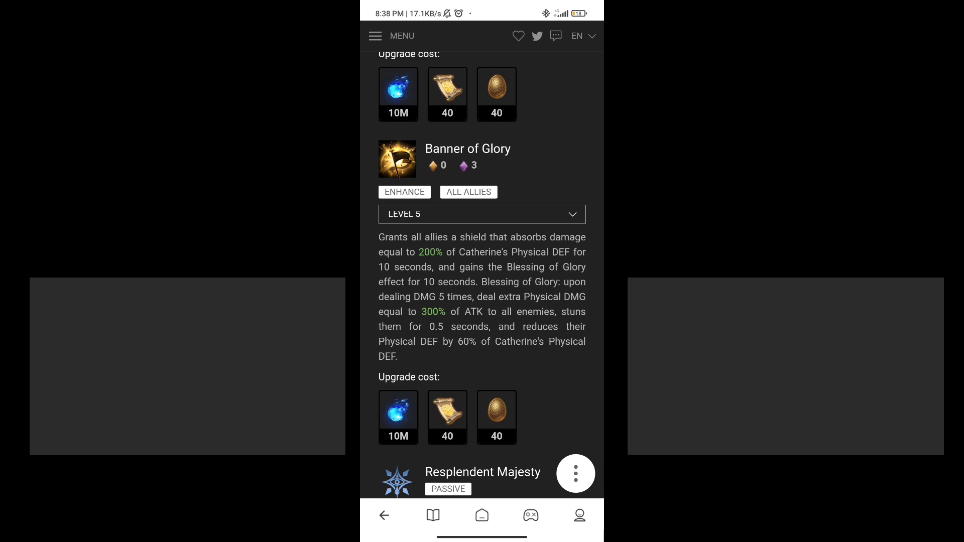
scroll(482, 301, down, 5)
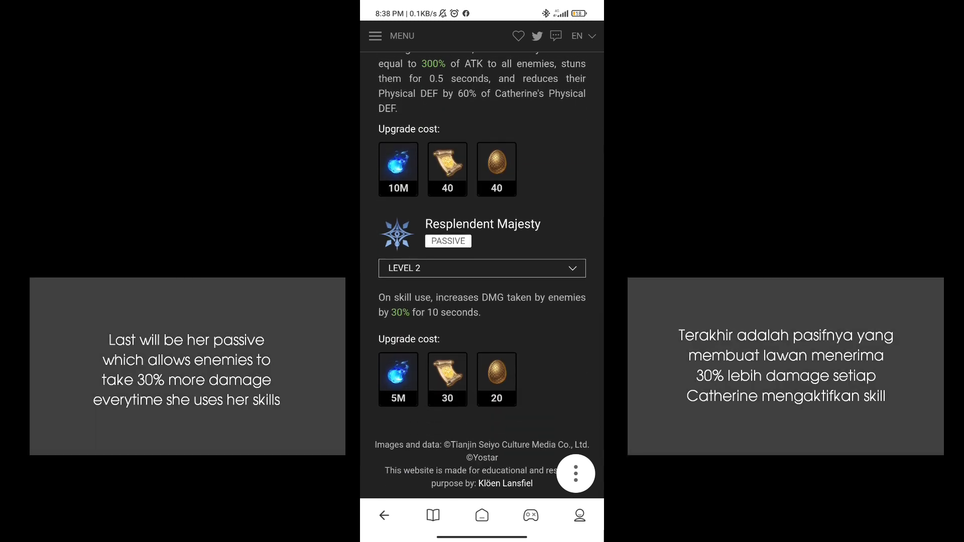